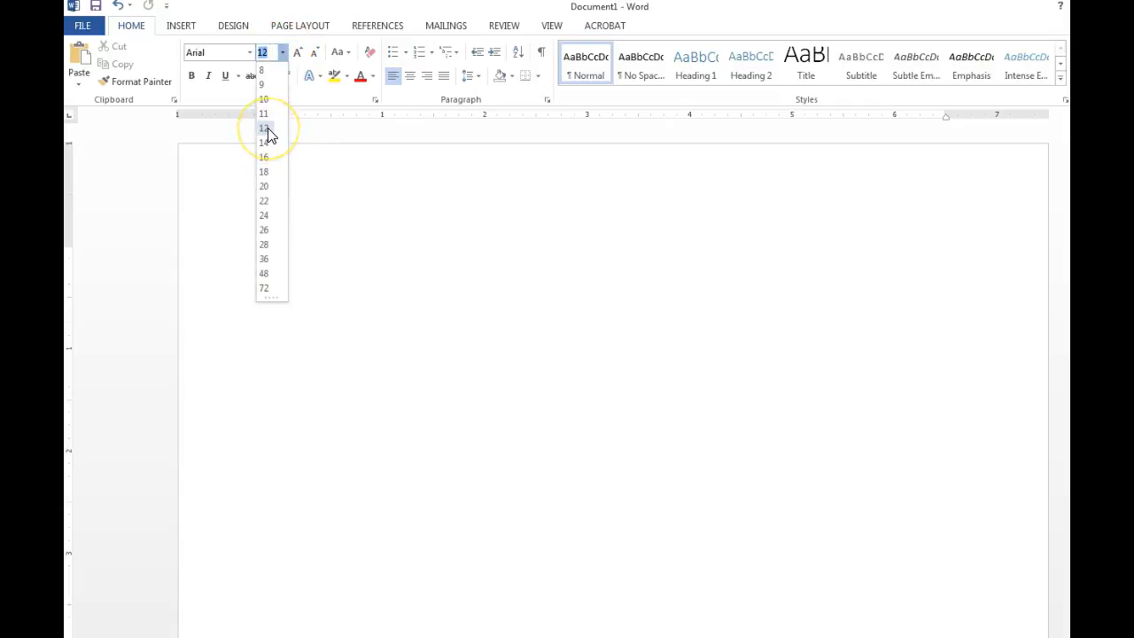
# Set the document text to Arial at size 12
pyautogui.click(267, 128)
pyautogui.click(250, 53)
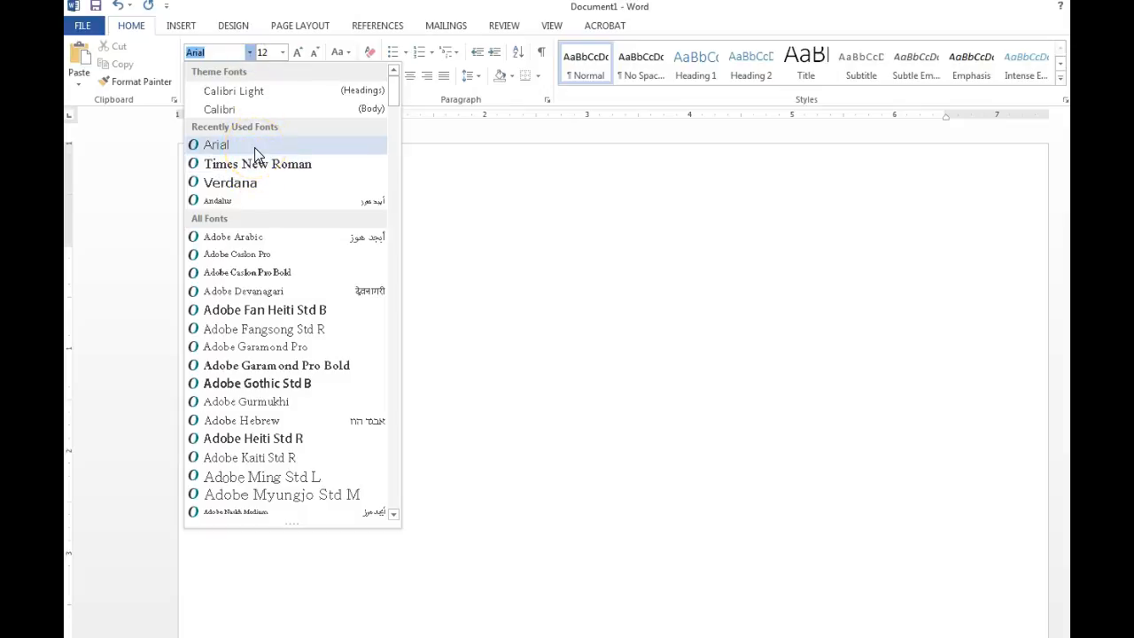
pyautogui.click(254, 148)
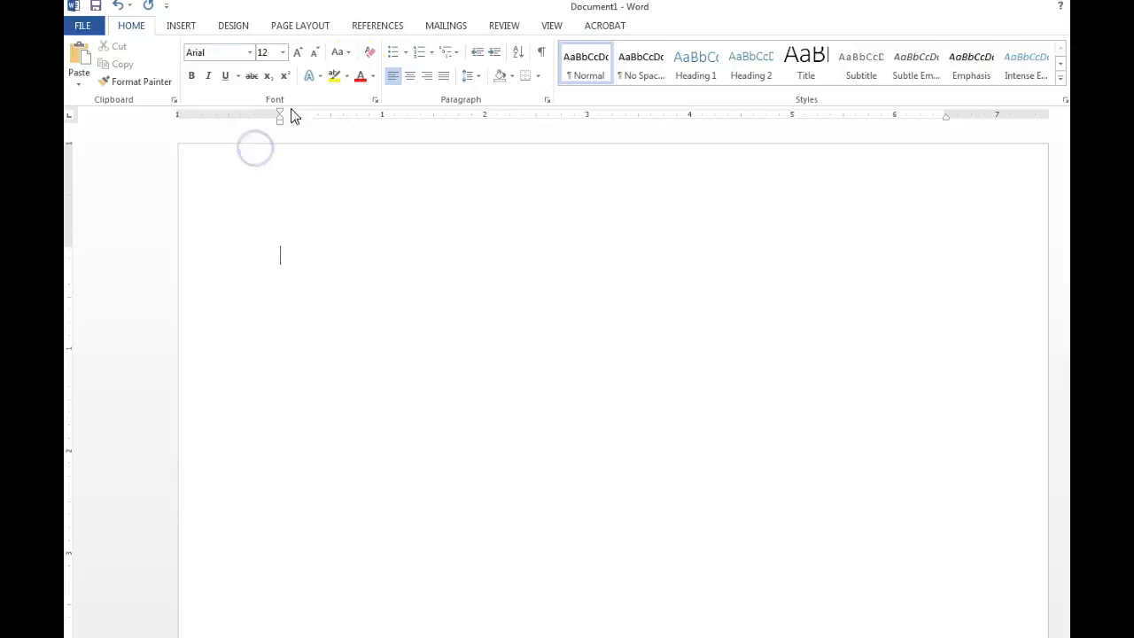
# Set the paragraph line spacing to Double
pyautogui.click(548, 101)
pyautogui.moveTo(548, 108); pyautogui.dragTo(560, 132)
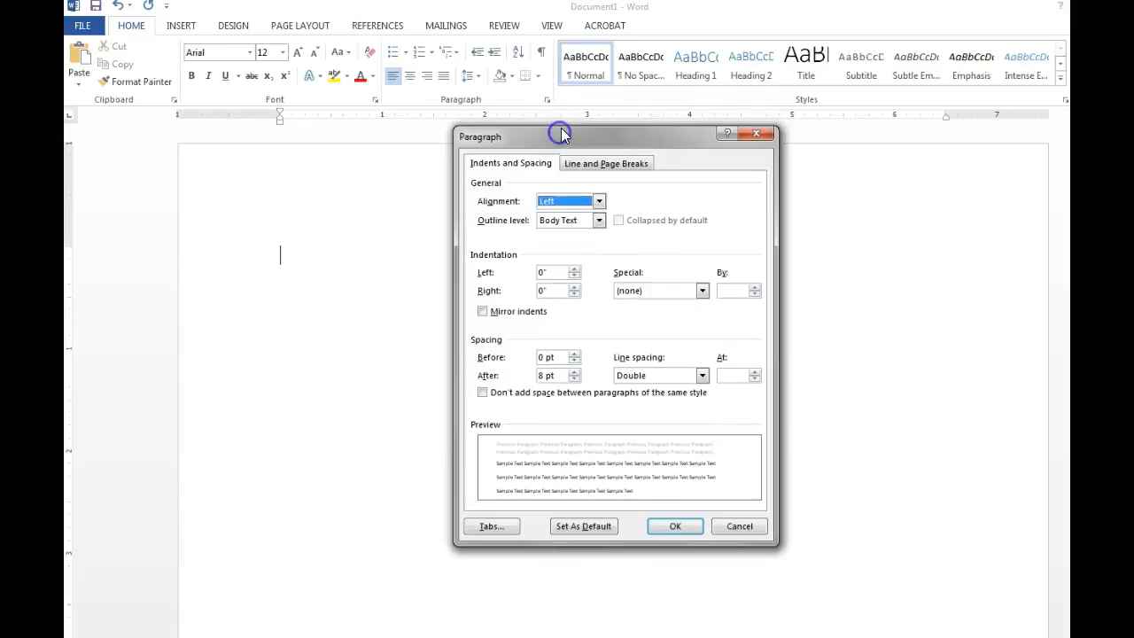
pyautogui.click(703, 378)
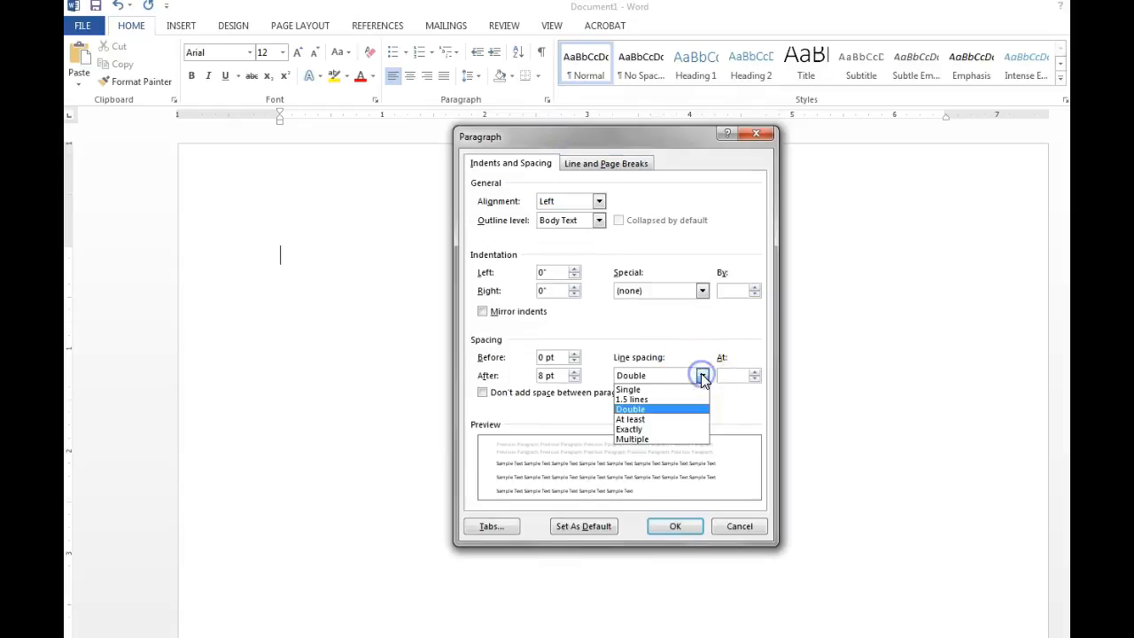
pyautogui.click(655, 410)
pyautogui.click(679, 526)
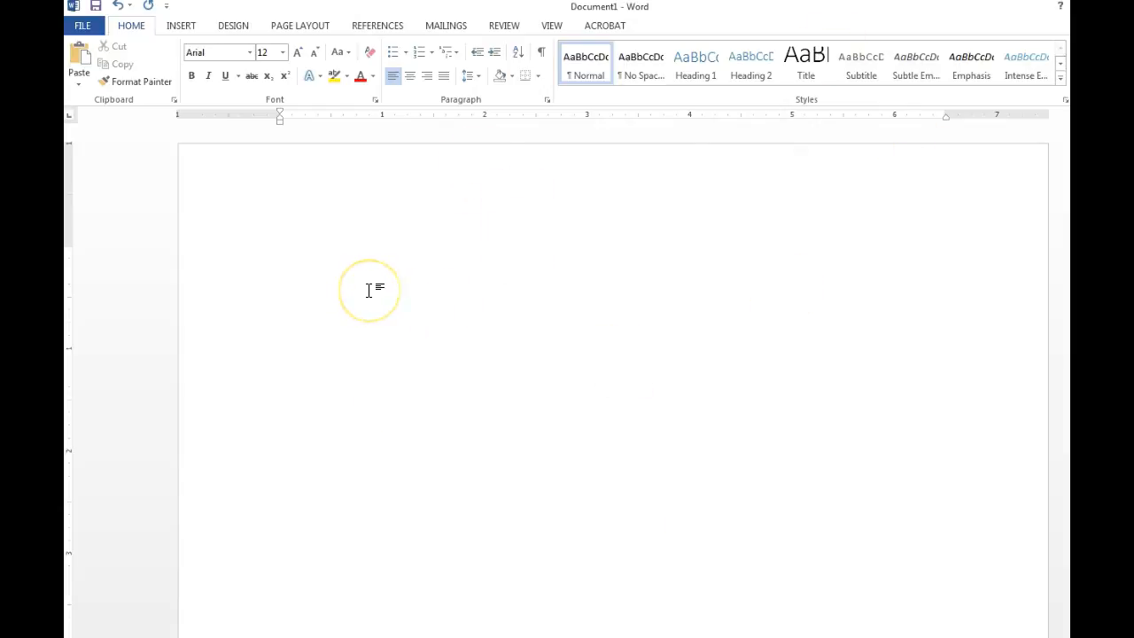
# Enter "First Name Last Name" on the first line and the professor's title and surname on the second line
pyautogui.write('First Name Last')
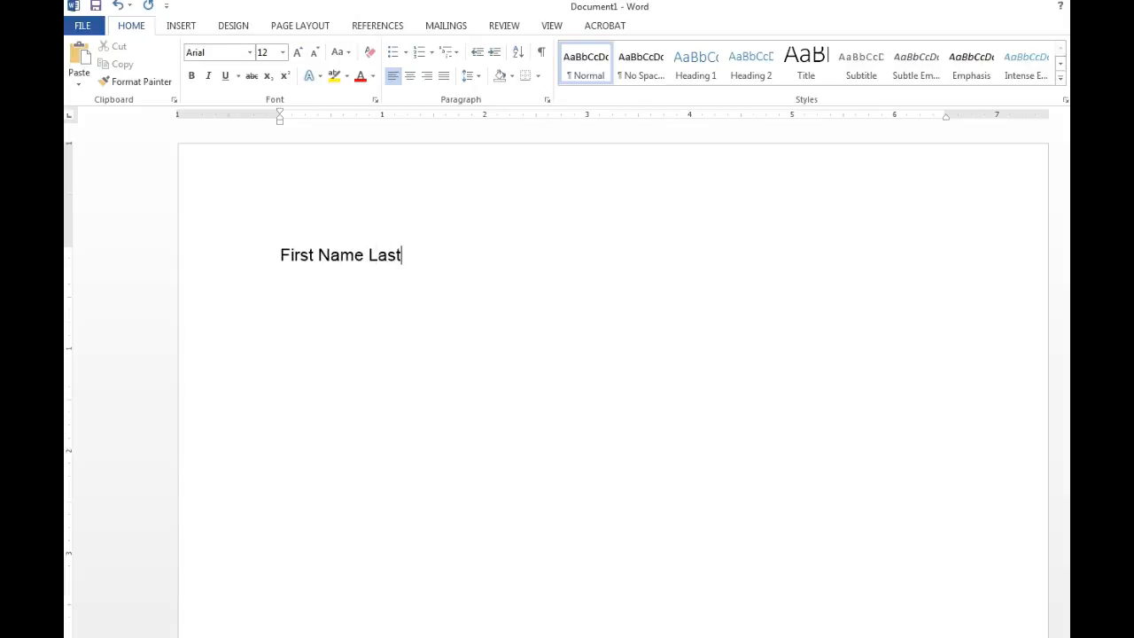
pyautogui.write(' Name Profeesor')
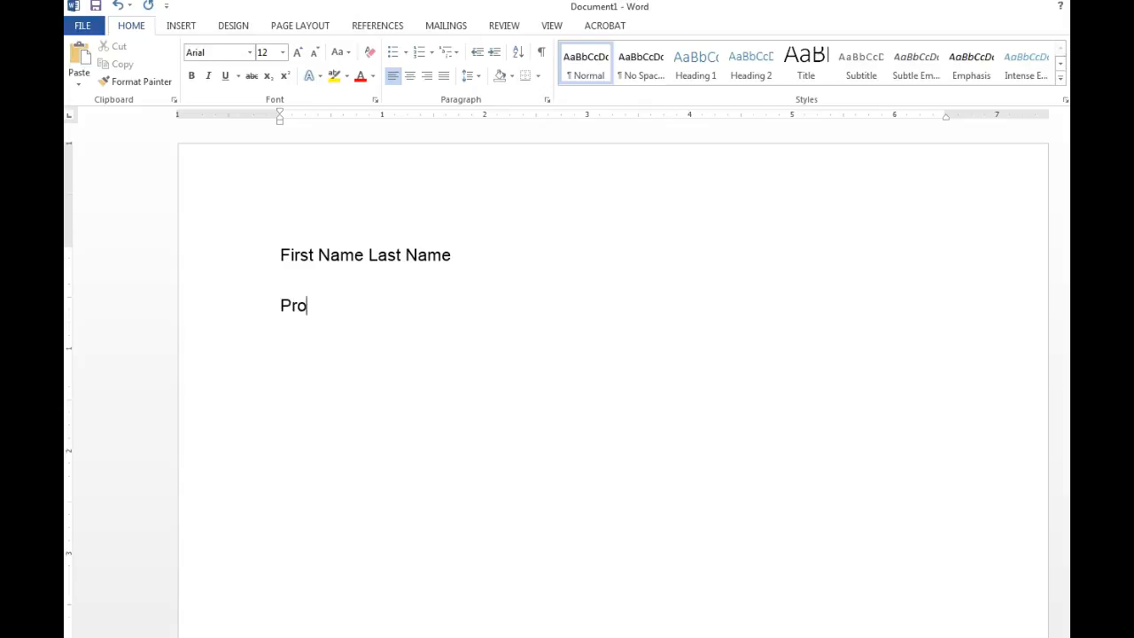
pyautogui.press('BackSpace')
pyautogui.press('BackSpace')
pyautogui.press('BackSpace')
pyautogui.press('BackSpace')
pyautogui.write('ssor Leon ')
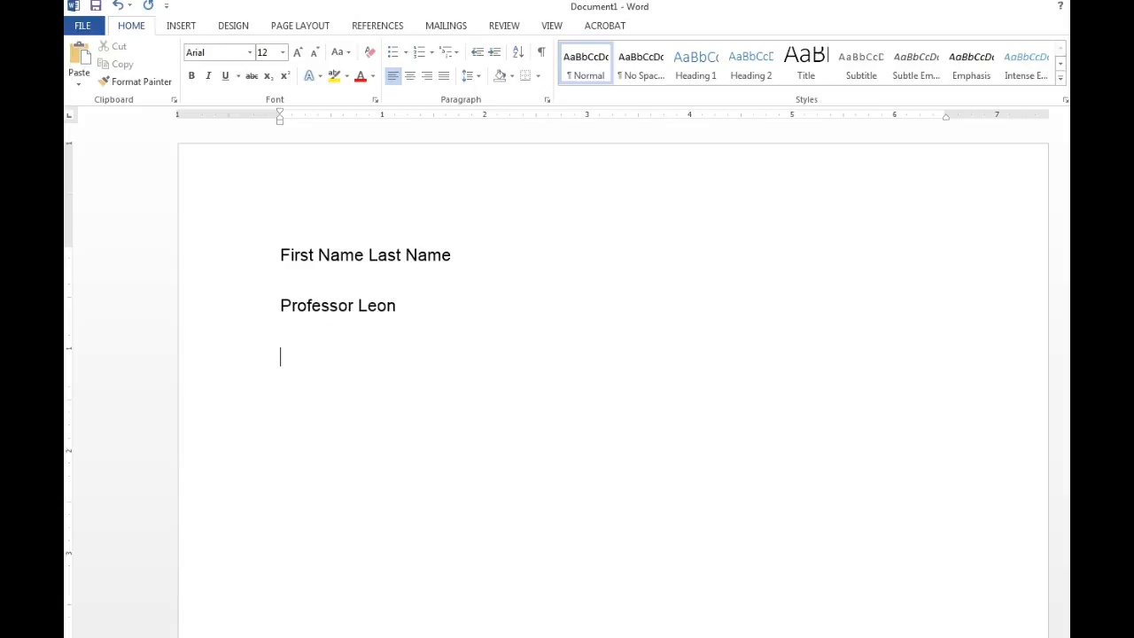
pyautogui.write('ENC 1101')
pyautogui.press('BackSpace')
pyautogui.write('2')
pyautogui.press('BackSpace')
pyautogui.press('BackSpace')
pyautogui.press('BackSpace')
pyautogui.press('BackSpace')
pyautogui.press('BackSpace')
pyautogui.press('BackSpace')
pyautogui.press('BackSpace')
pyautogui.press('BackSpace')
pyautogui.press('BackSpace')
pyautogui.press('BackSpace')
pyautogui.write('n')
# Enter the course "LIT 2000" on the third line and the date "17 February 2017" on the fourth line
pyautogui.write('LIT')
pyautogui.write(' 2000')
pyautogui.write('17')
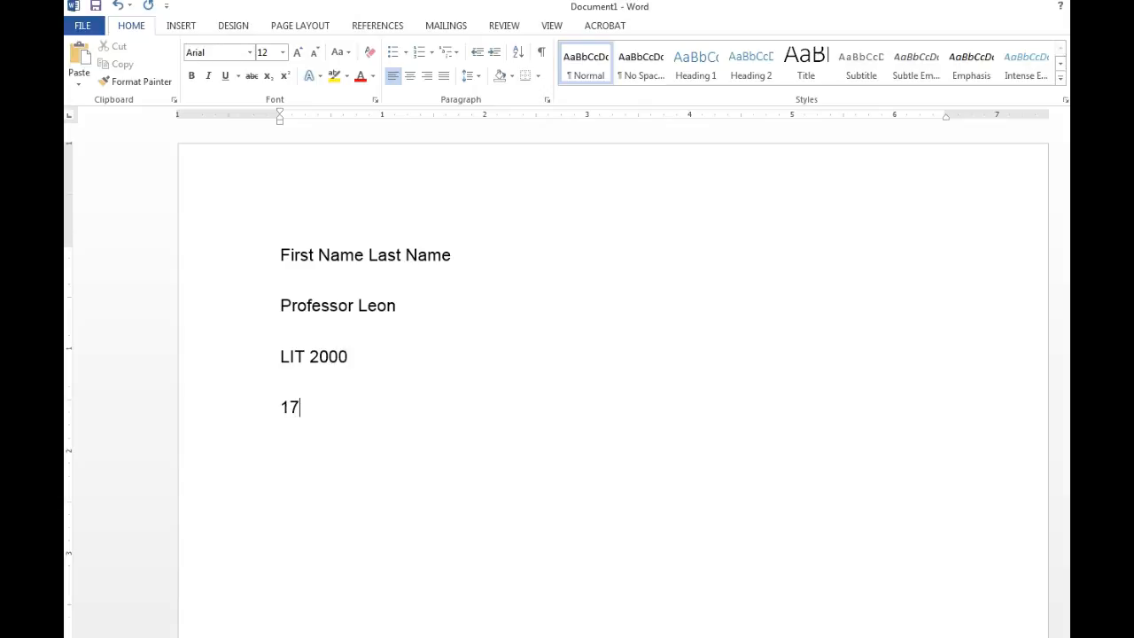
pyautogui.write(' Febr')
pyautogui.press('Return')
pyautogui.write('2017')
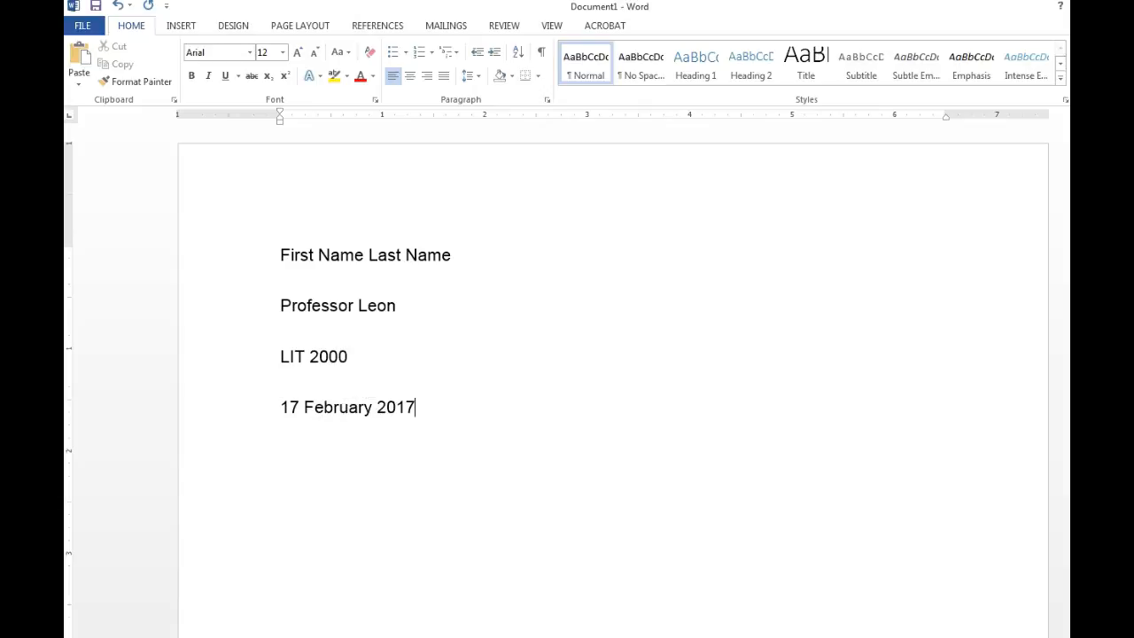
pyautogui.click(435, 403)
pyautogui.moveTo(305, 407); pyautogui.dragTo(370, 407)
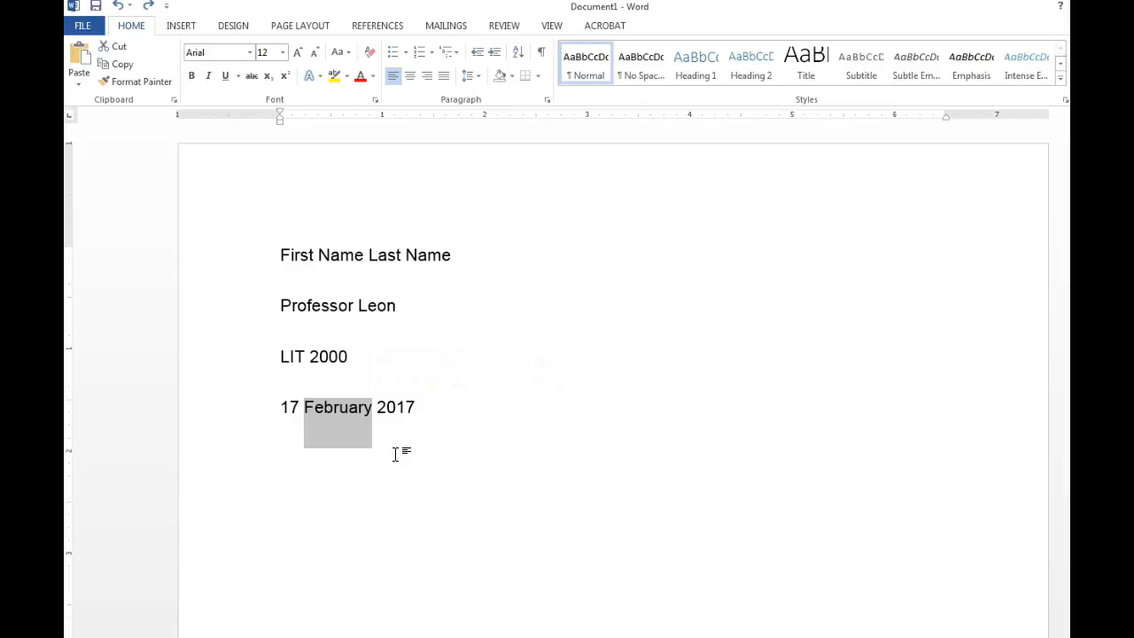
pyautogui.click(464, 405)
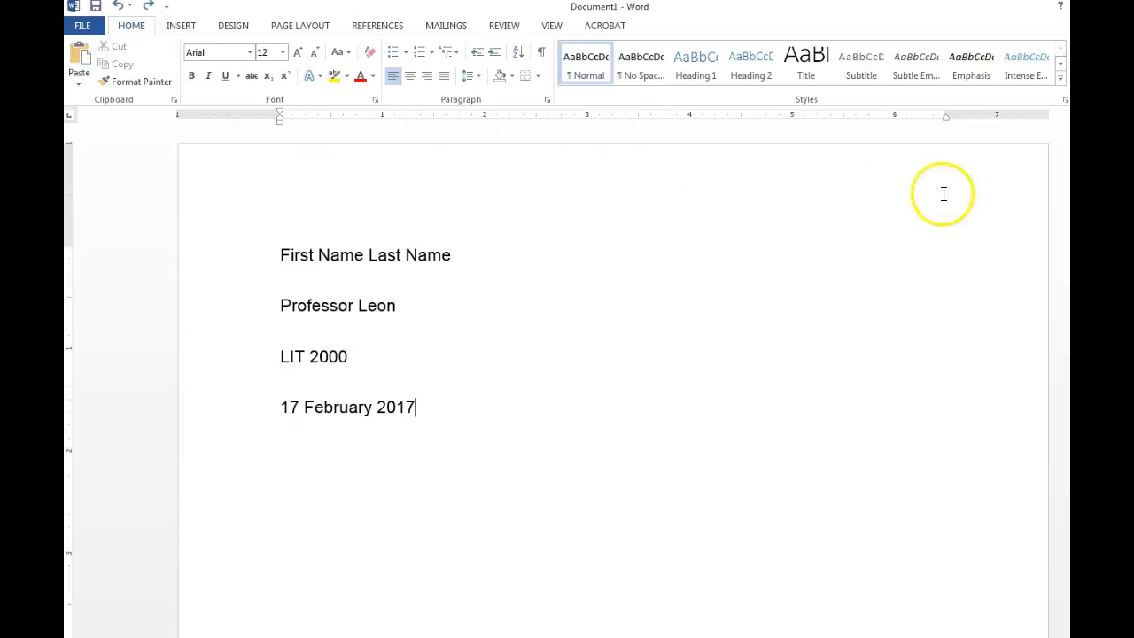
# Insert a right-aligned page number in the page header with "Last Name" in front of it, and return to the body
pyautogui.doubleClick(583, 189)
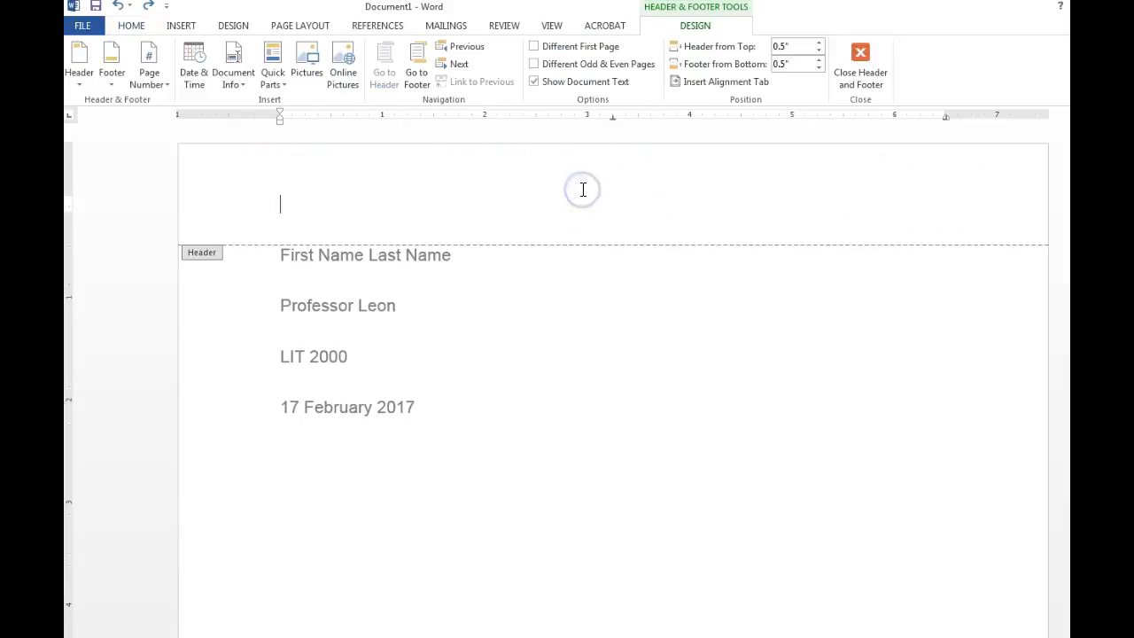
pyautogui.click(164, 82)
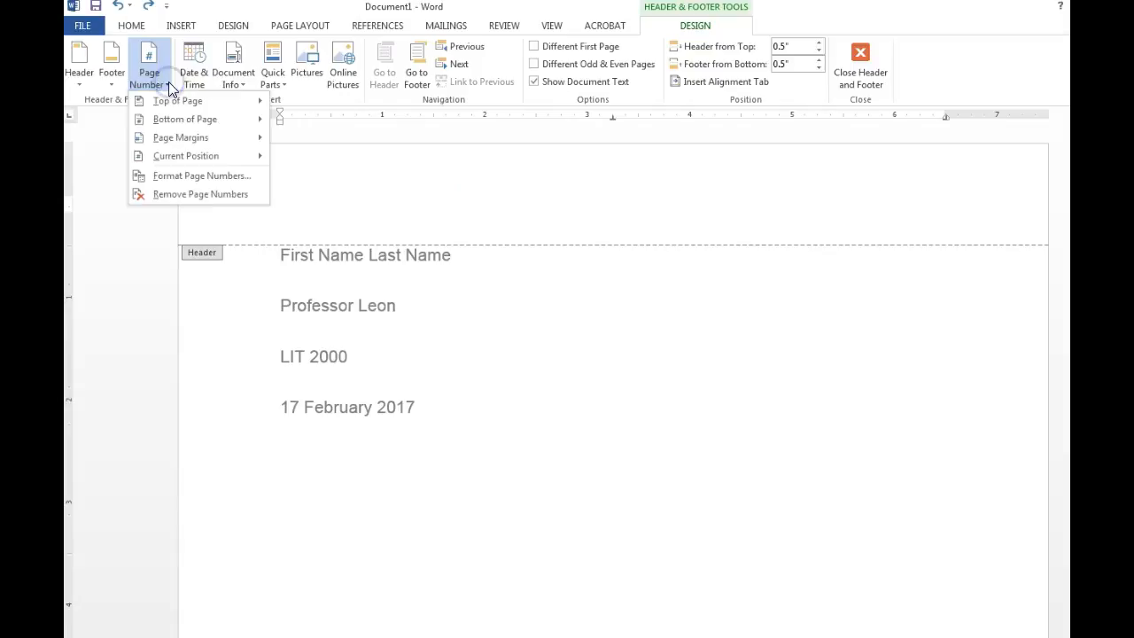
pyautogui.moveTo(177, 108)
pyautogui.click(398, 321)
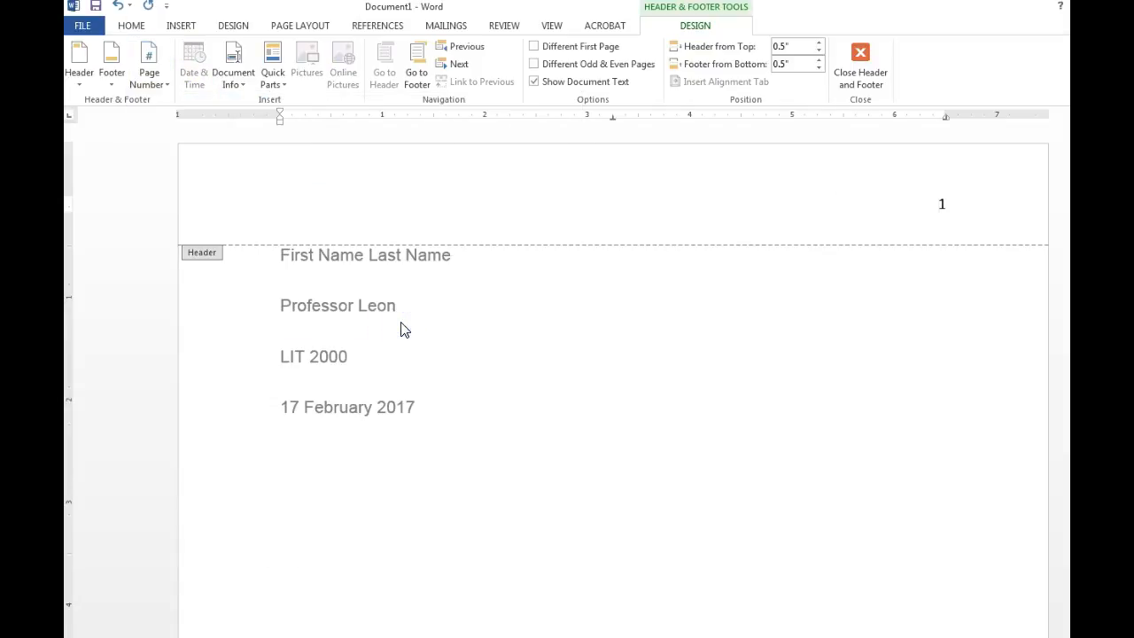
pyautogui.write('Last Name')
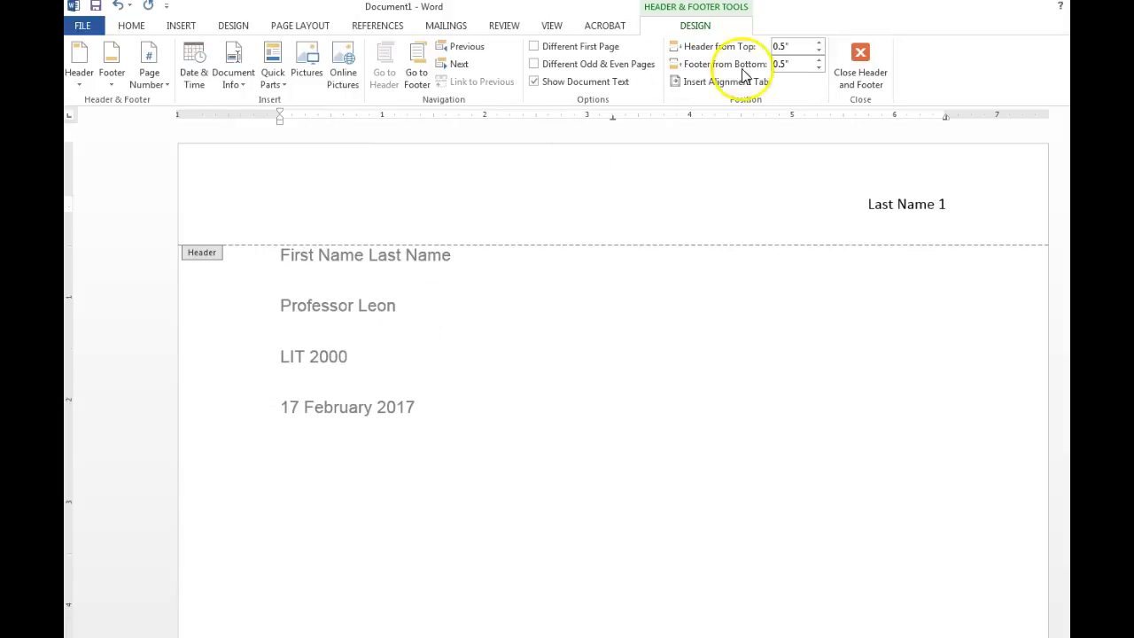
pyautogui.click(862, 57)
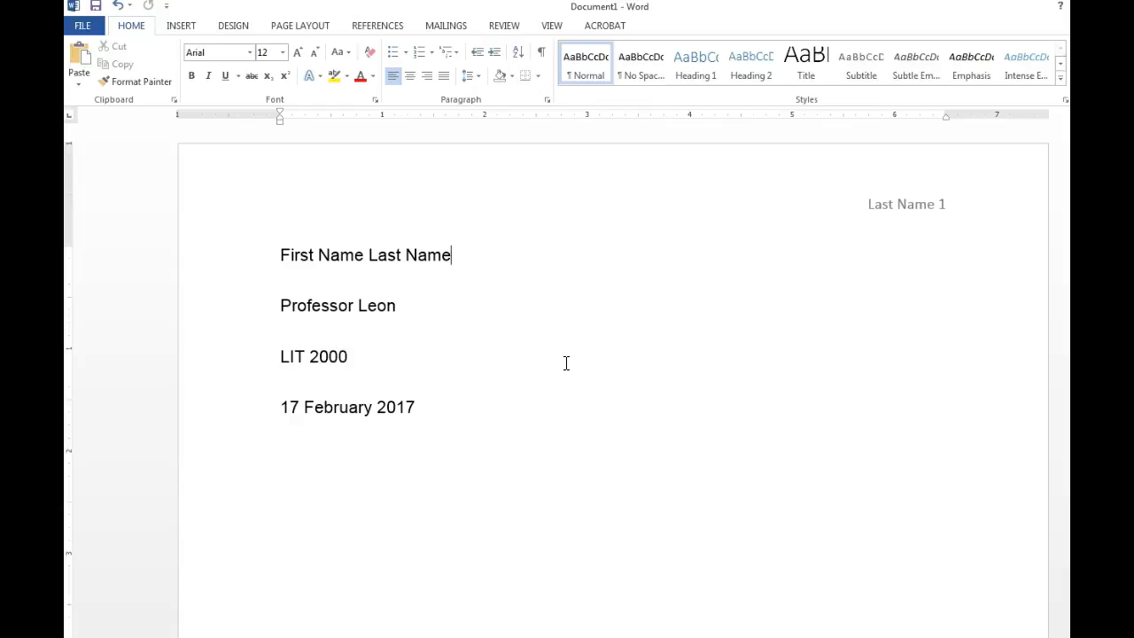
# Add the centred title "Weathering the Storm: How to Get through Difficult Situations in College" below the date
pyautogui.click(548, 411)
pyautogui.press('Return')
pyautogui.click(410, 76)
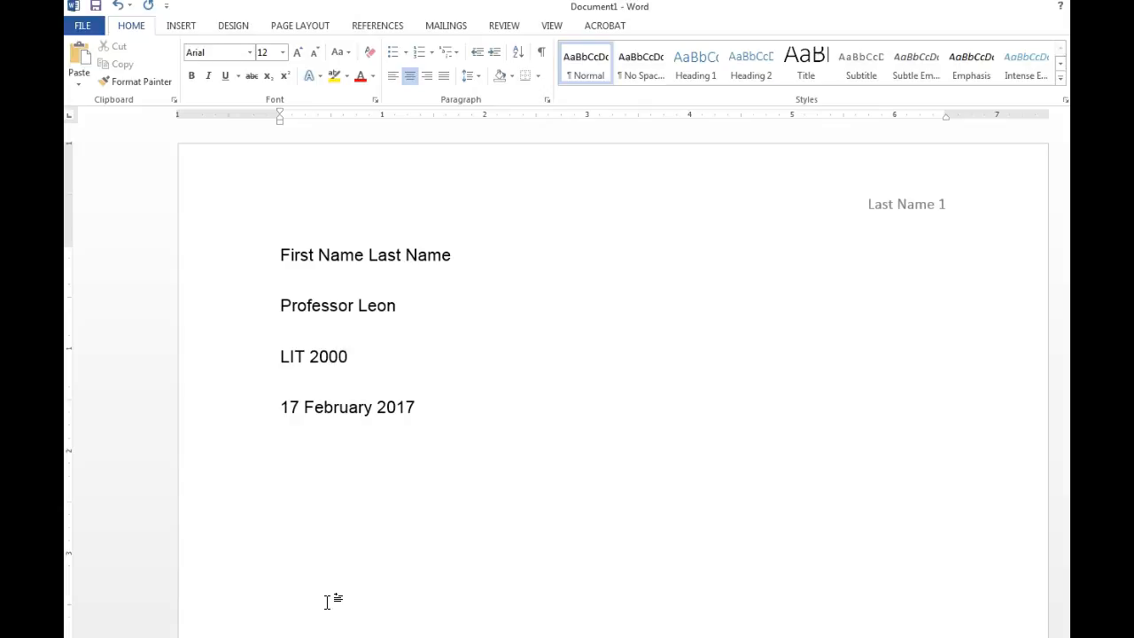
pyautogui.write('Weathering the Storm: How to Get through Difficult Situations in College')
# Examine the title's two parts, the colon between them, and the capitalization of its major and minor words
pyautogui.moveTo(340, 457); pyautogui.dragTo(510, 458)
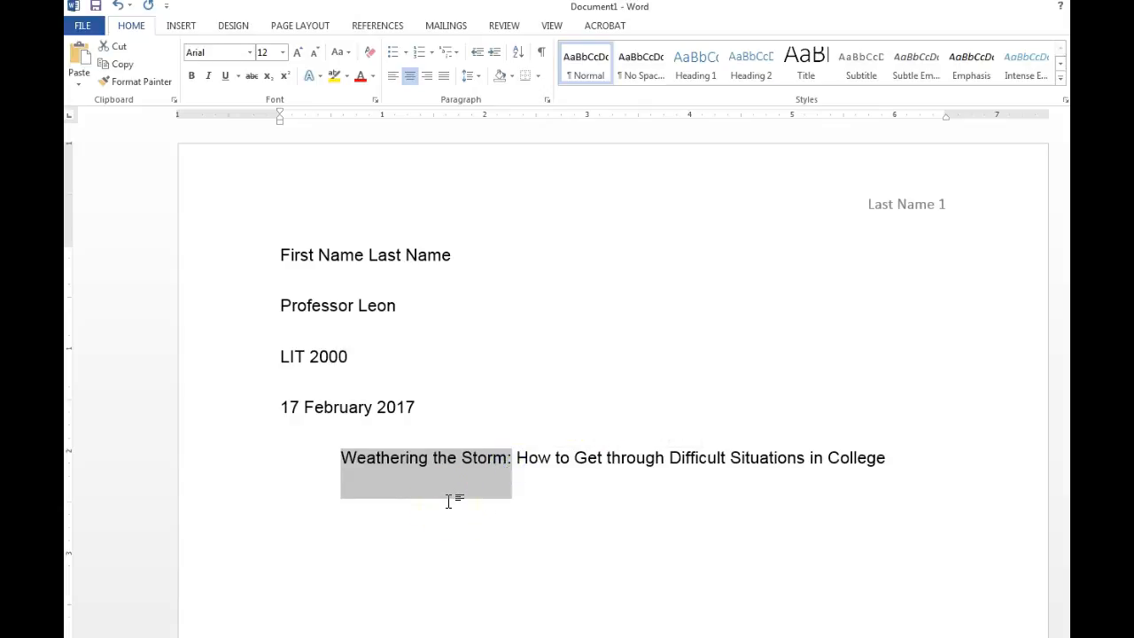
pyautogui.click(590, 464)
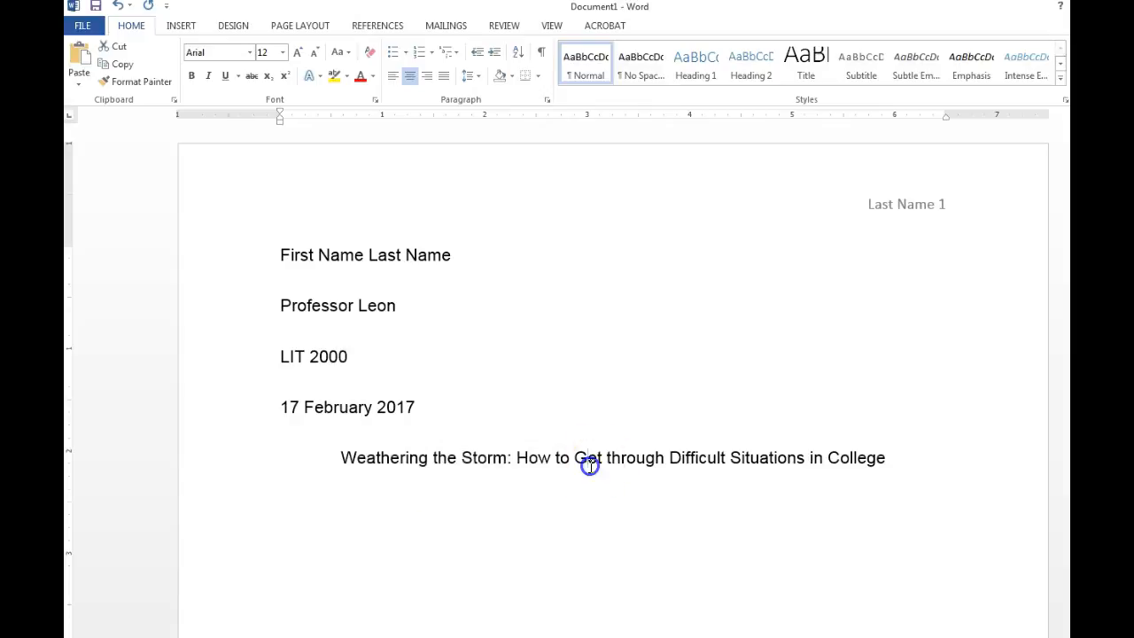
pyautogui.moveTo(512, 460); pyautogui.dragTo(509, 462)
pyautogui.click(539, 469)
pyautogui.moveTo(519, 458); pyautogui.dragTo(898, 451)
pyautogui.click(893, 467)
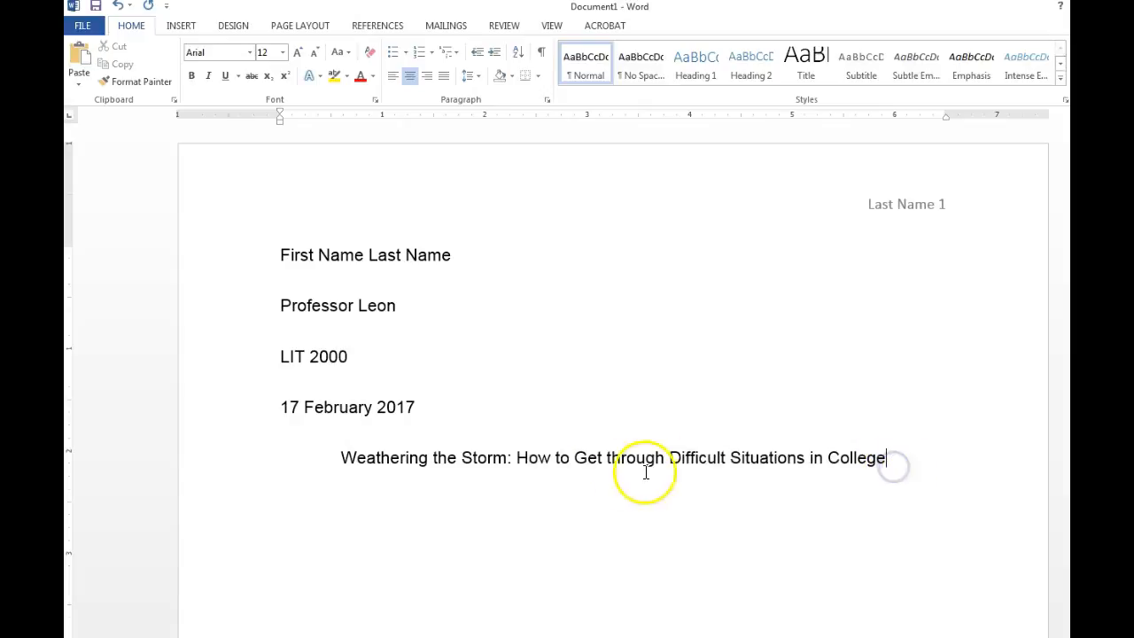
pyautogui.click(349, 458)
pyautogui.moveTo(352, 458); pyautogui.dragTo(354, 458)
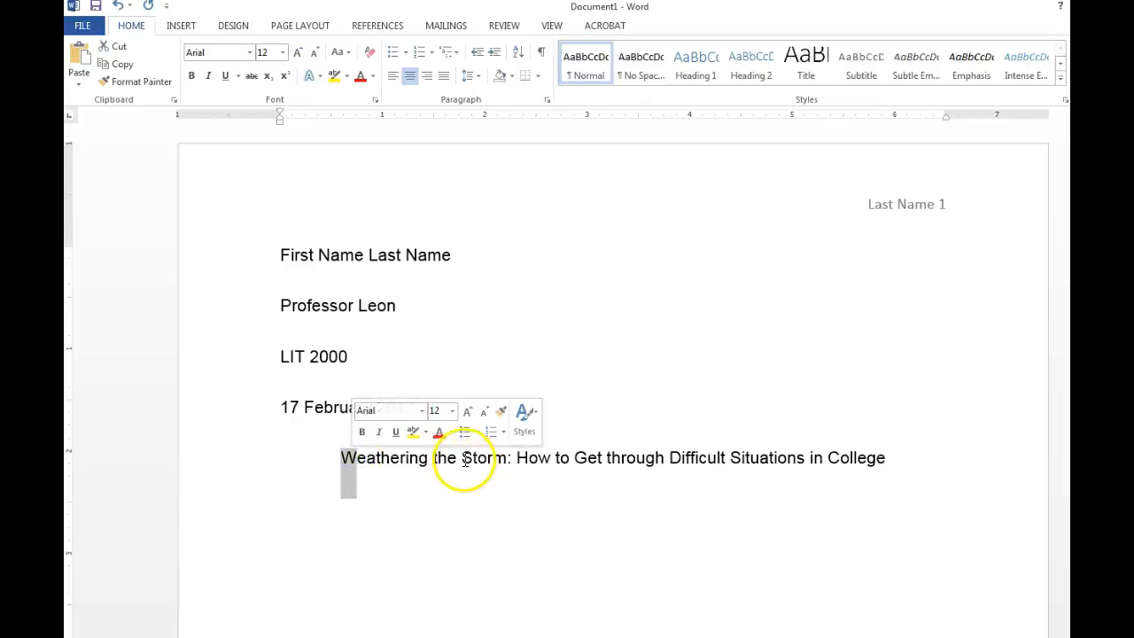
pyautogui.moveTo(463, 459); pyautogui.dragTo(473, 459)
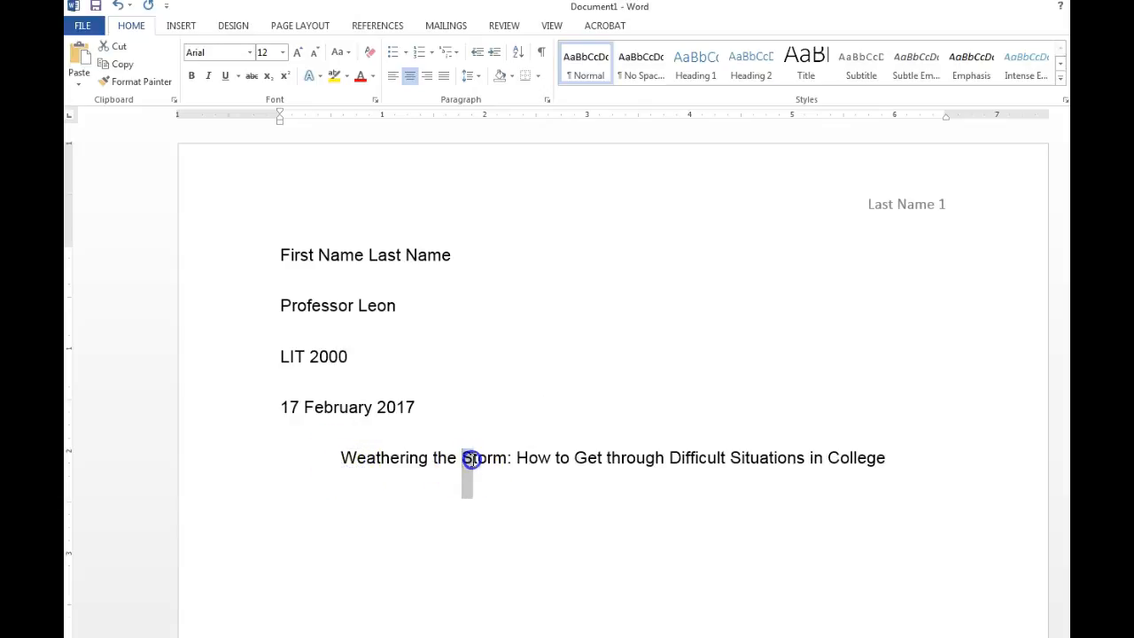
pyautogui.click(677, 458)
pyautogui.moveTo(677, 457); pyautogui.dragTo(671, 470)
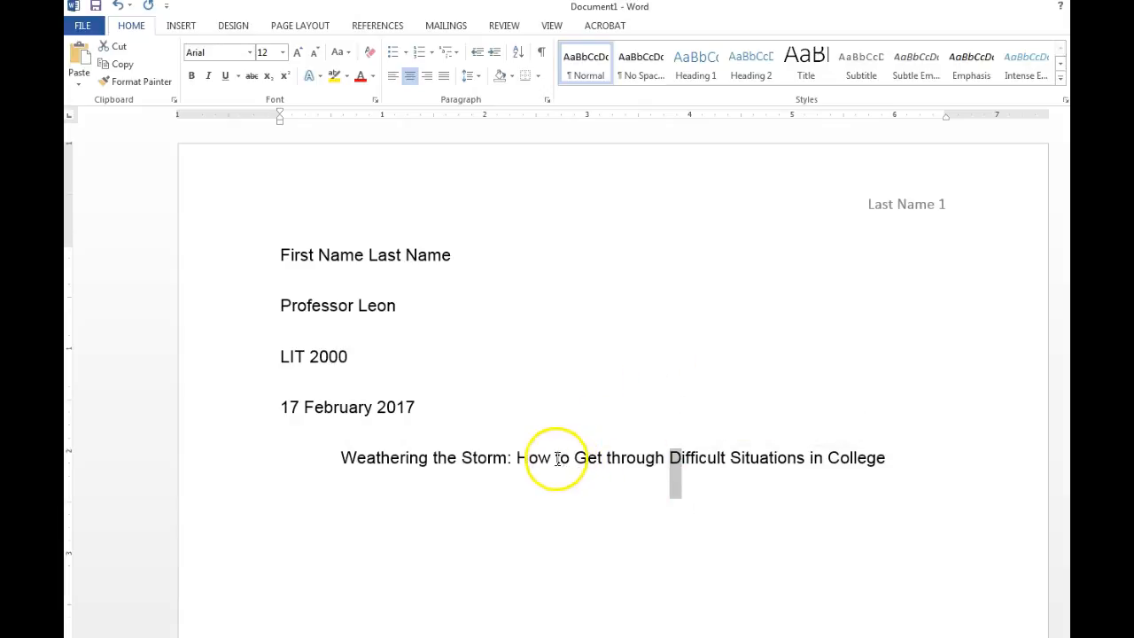
pyautogui.moveTo(554, 457); pyautogui.dragTo(569, 458)
pyautogui.moveTo(433, 458); pyautogui.dragTo(456, 460)
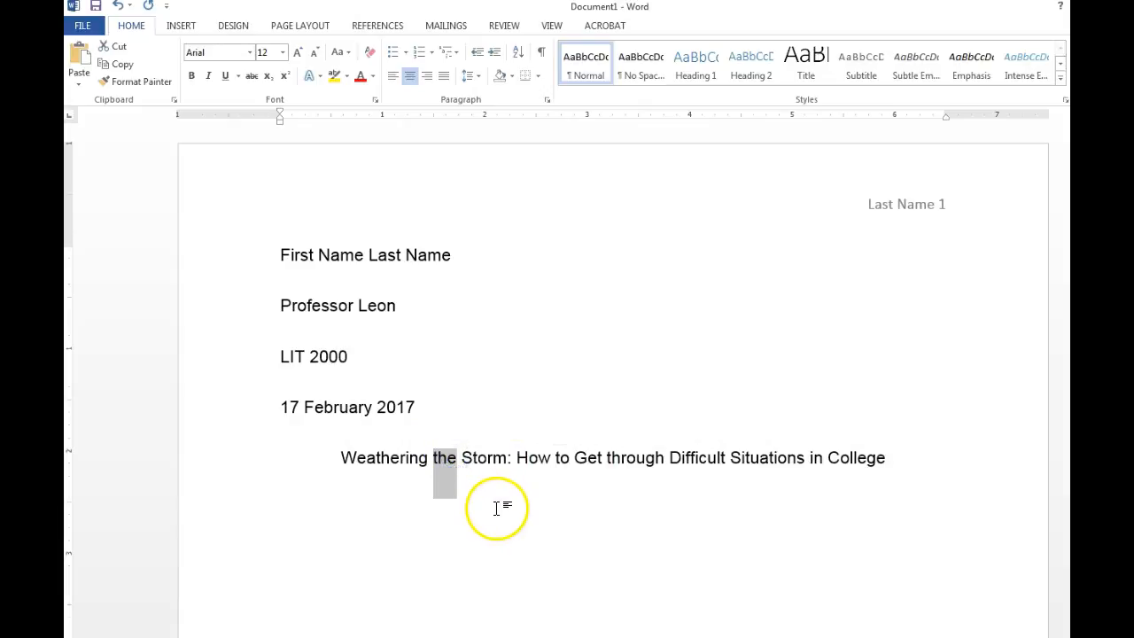
pyautogui.click(708, 458)
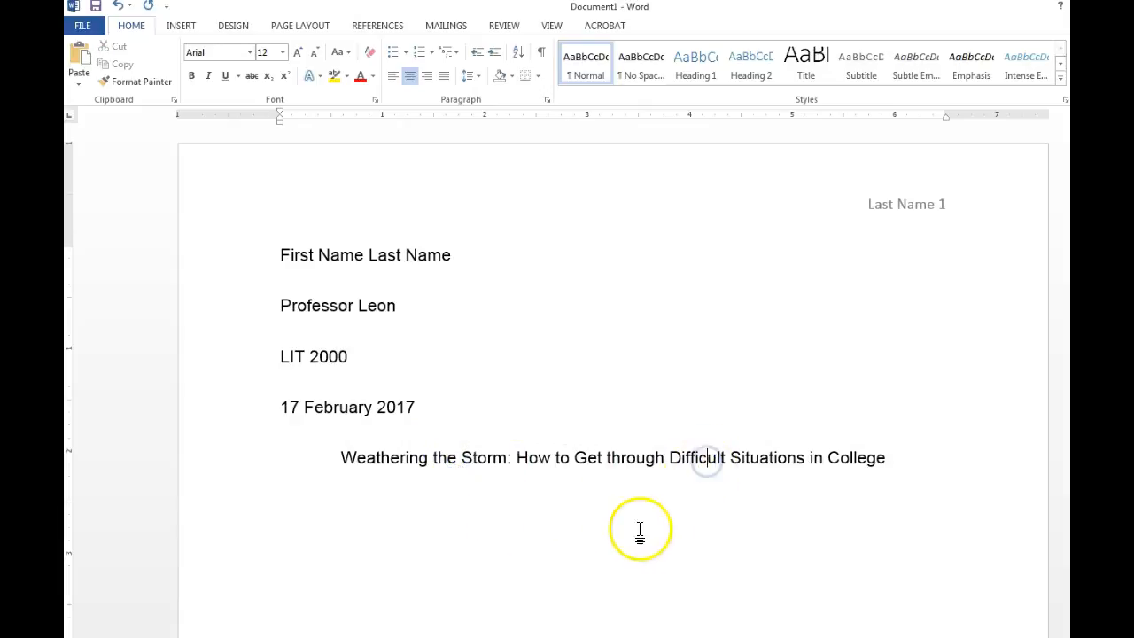